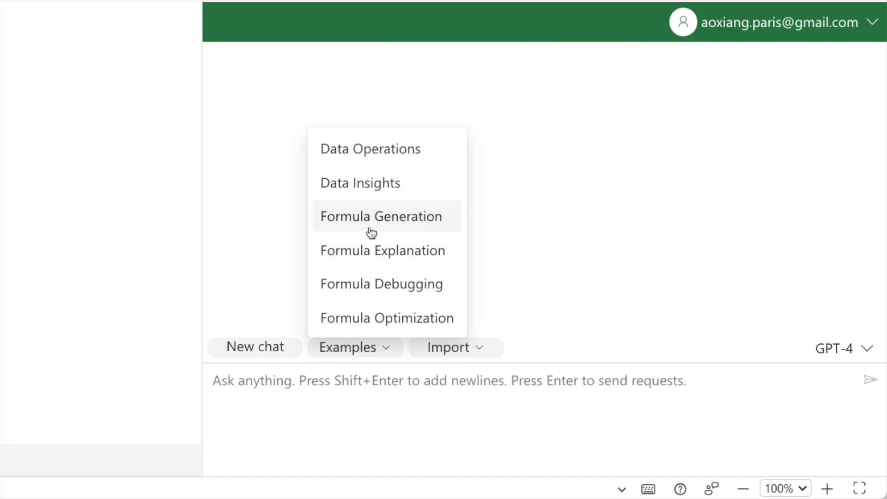
Step: Open the Formula Generation form and cycle through its example formula descriptions
click(370, 233)
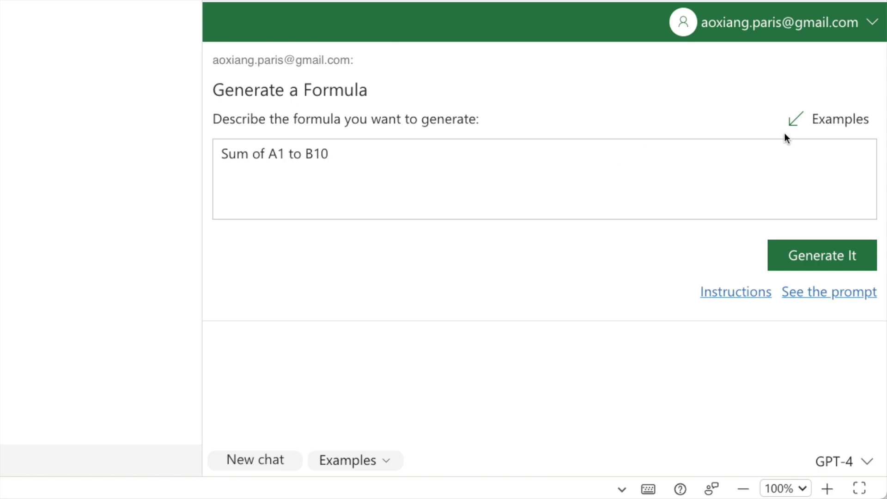
click(815, 125)
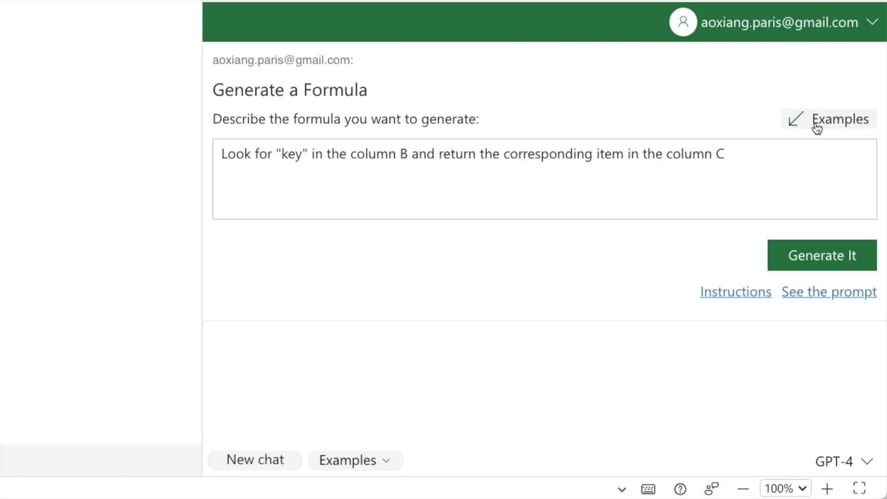
click(817, 127)
click(816, 128)
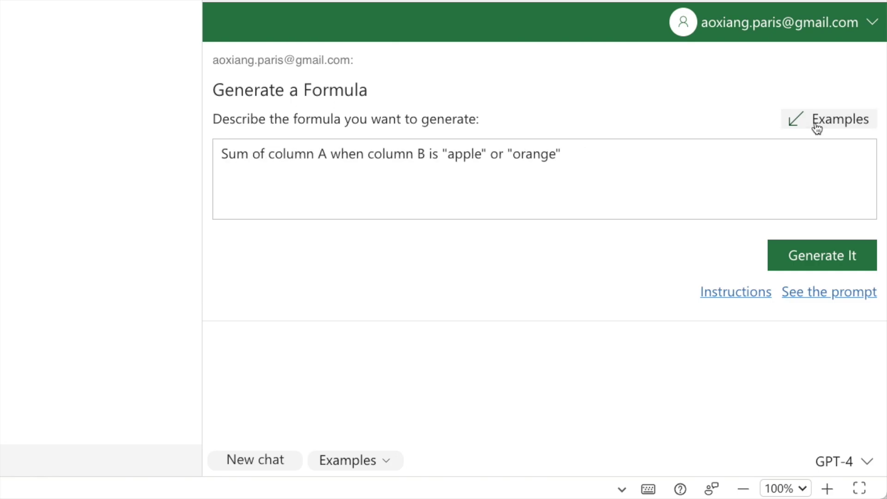
click(816, 128)
click(816, 127)
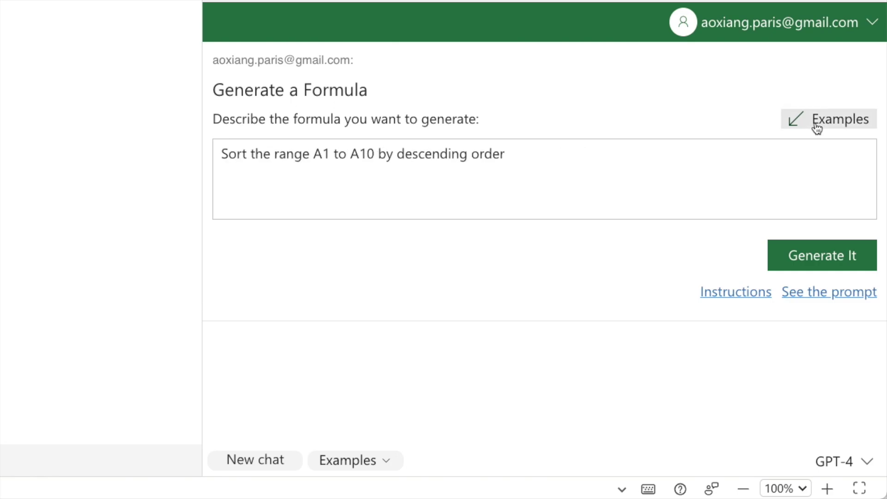
click(816, 127)
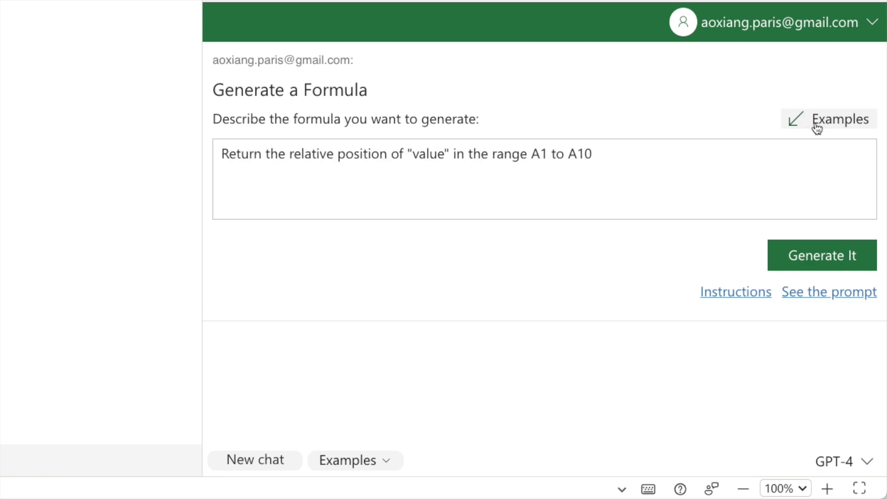
click(817, 128)
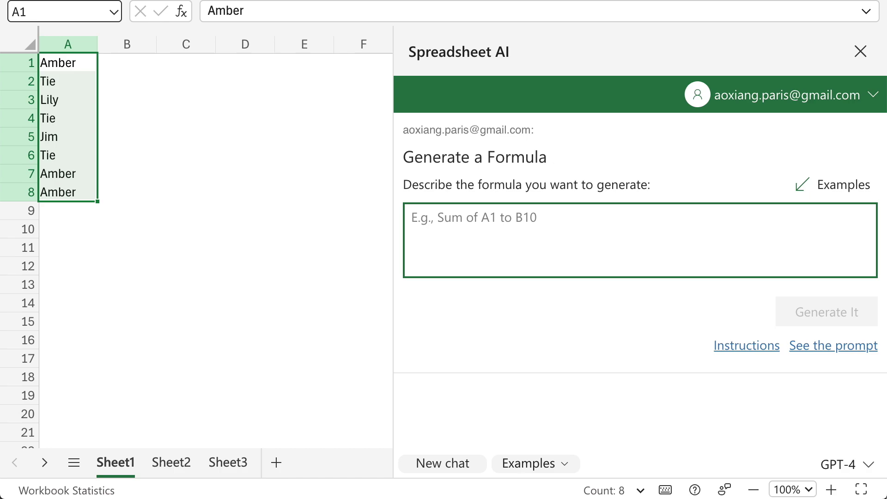
Step: Describe a formula that returns a column of names occurring exactly three times in the name list in A1:A10
text(I have a list of )
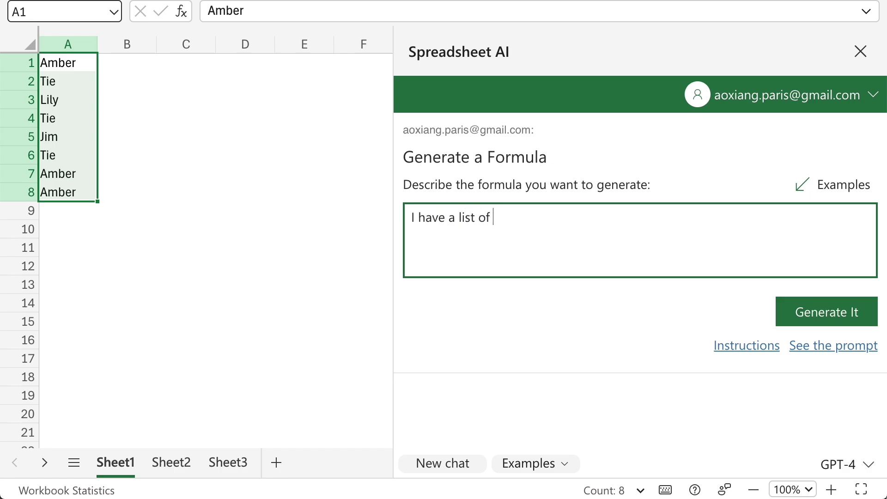
text(names in A1:A10. Could yo)
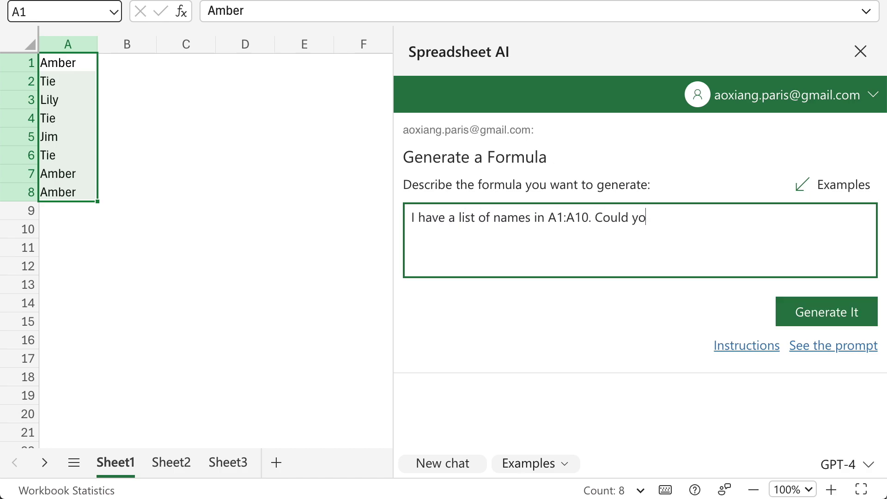
text(u provide a formula to return )
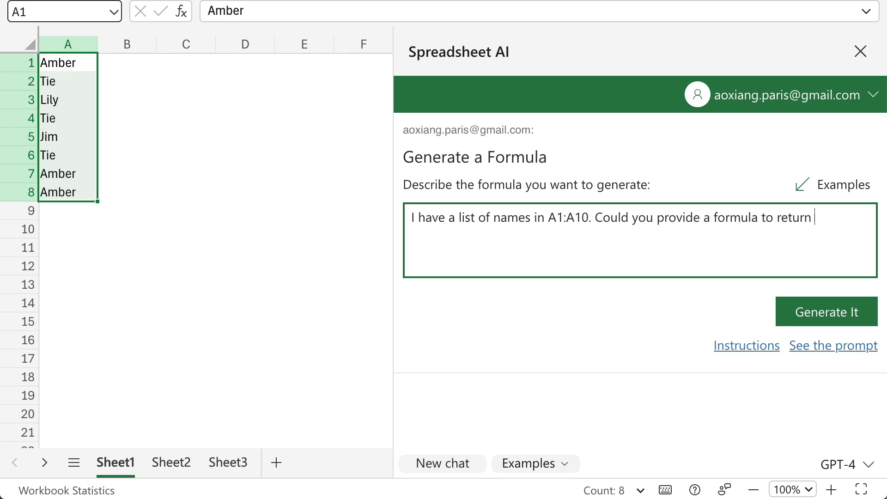
text(a column of names tha)
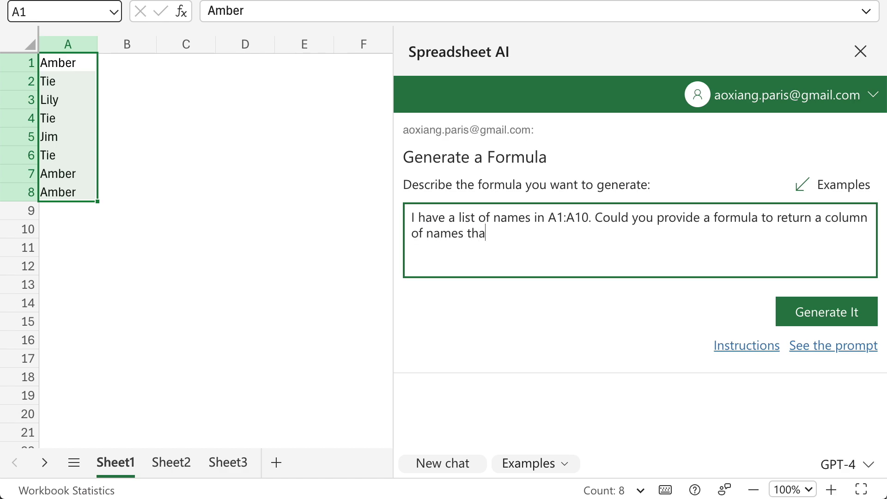
text(t occur exactly three times?)
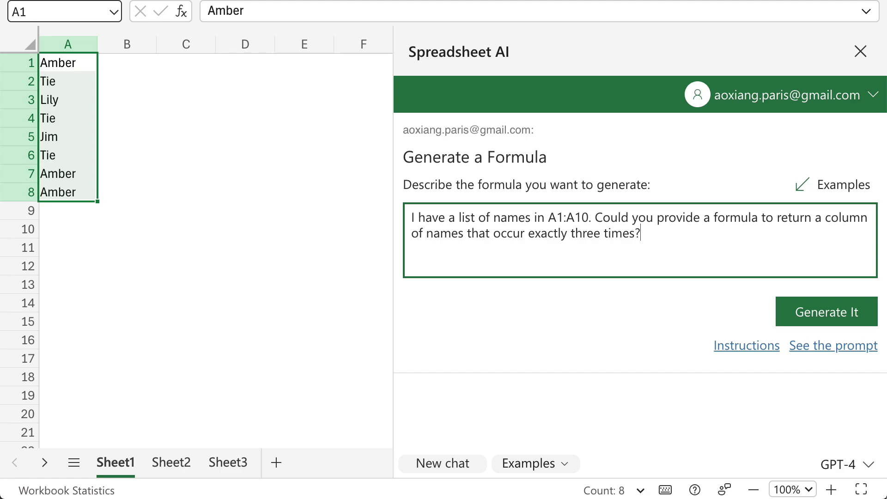
Step: Add a separate paragraph stating the two names expected from the current data, and generate the formula
key(Return)
key(Return)
text(With the current data,)
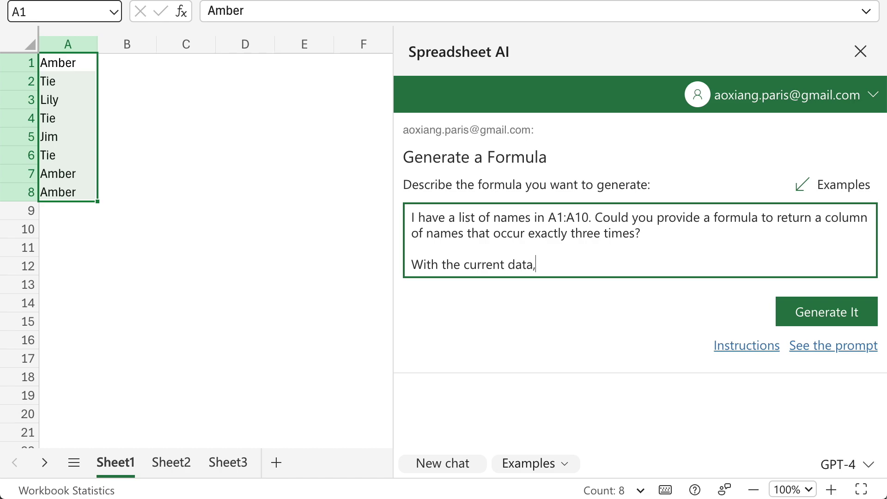
text( I expect to get "Amber" and "Tie".)
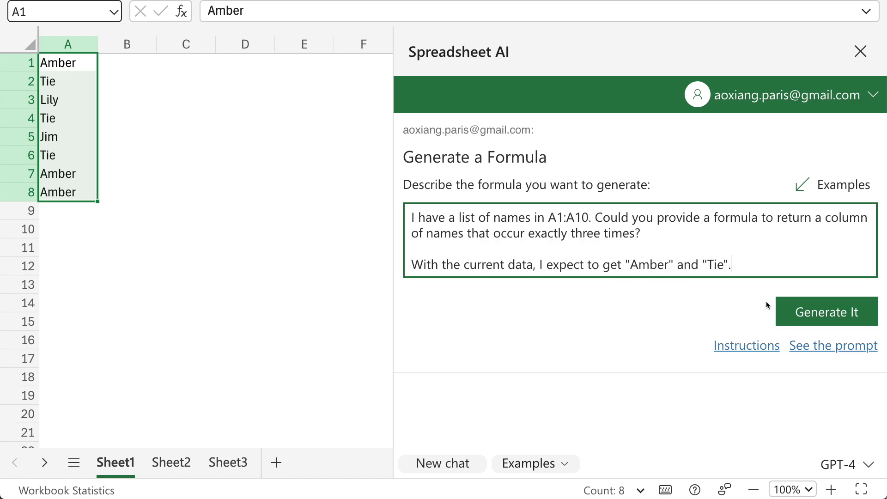
click(788, 308)
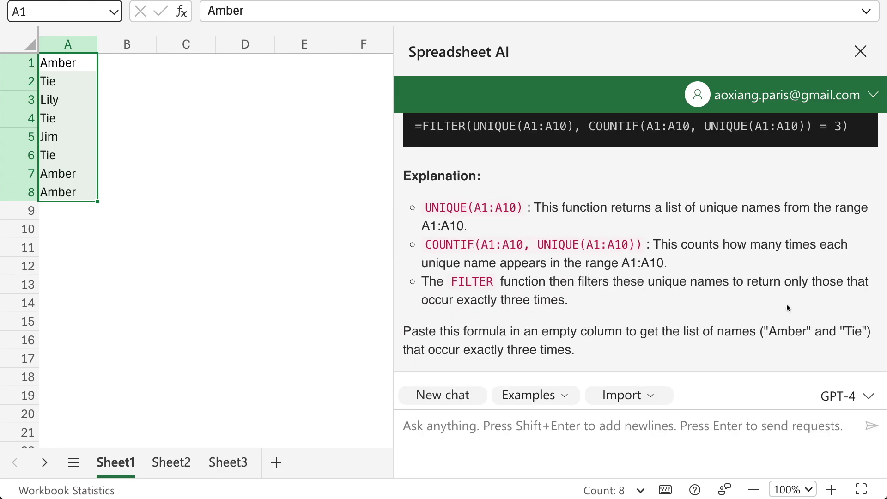
Step: Copy the generated FILTER formula into cell B10 of Sheet1 and select the resulting names
scroll(786, 304, up, 2)
click(867, 172)
click(124, 228)
key(ctrl+v)
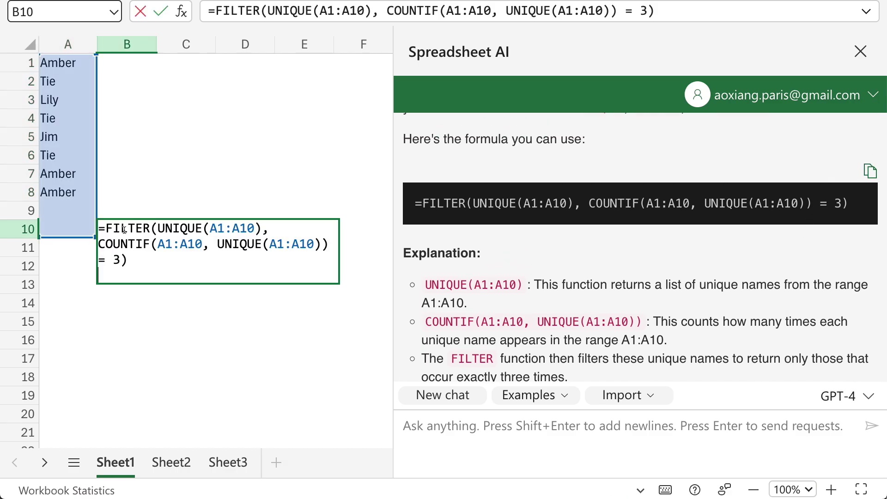
key(Return)
key(Up)
key(shift+Down)
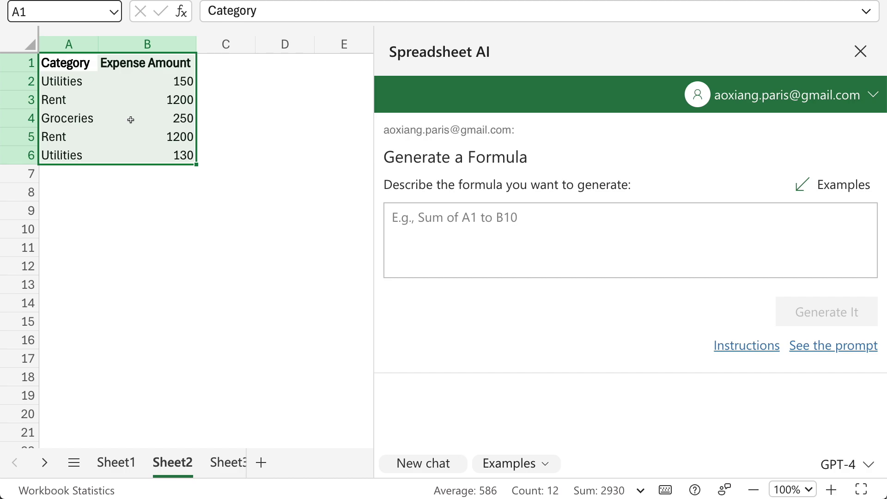
Step: Generate one formula for the data in A1:G10 that lists unique categories and sums the expenses for each category
click(426, 224)
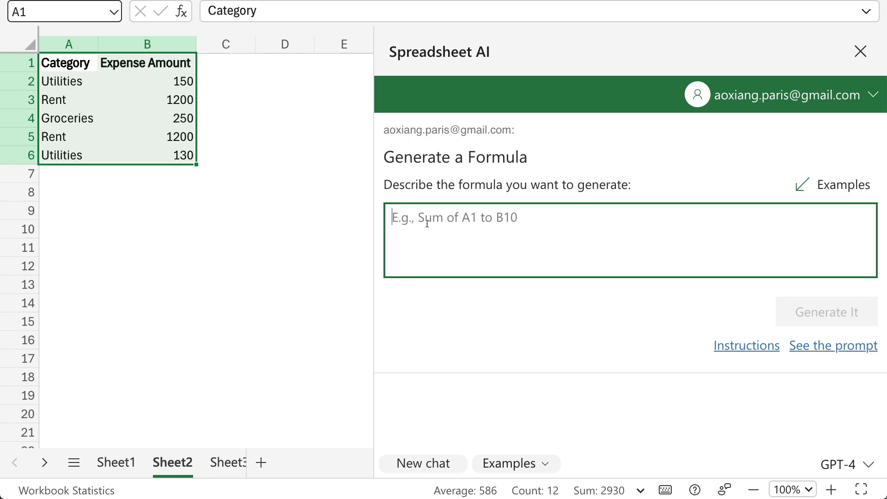
text(I have some d)
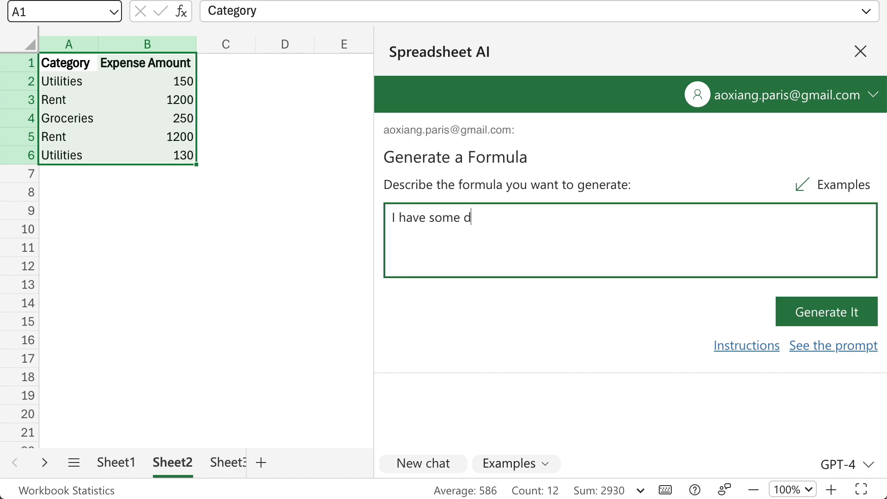
text(ata in A1:G10. Can you g)
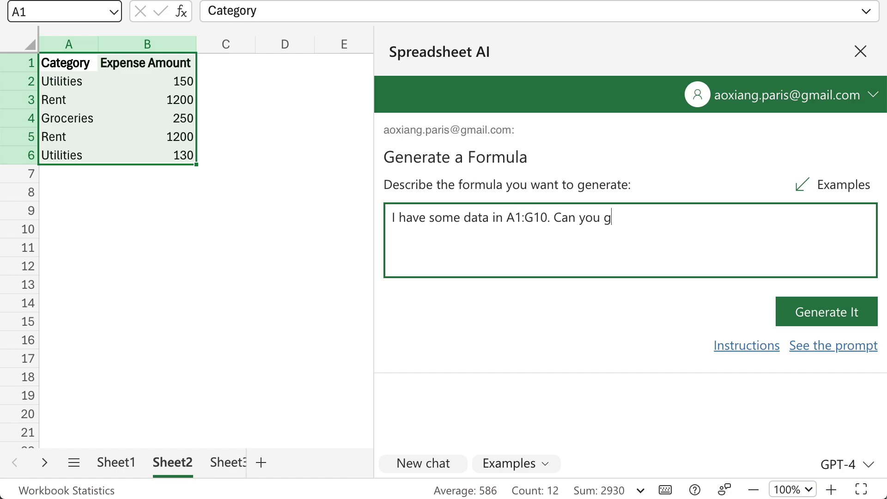
text(ive me one formula to generate )
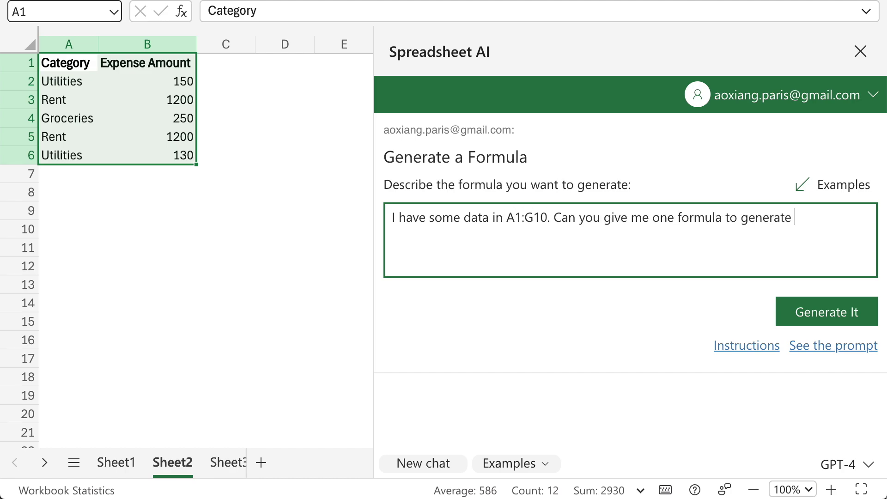
text(a list of unique categories an)
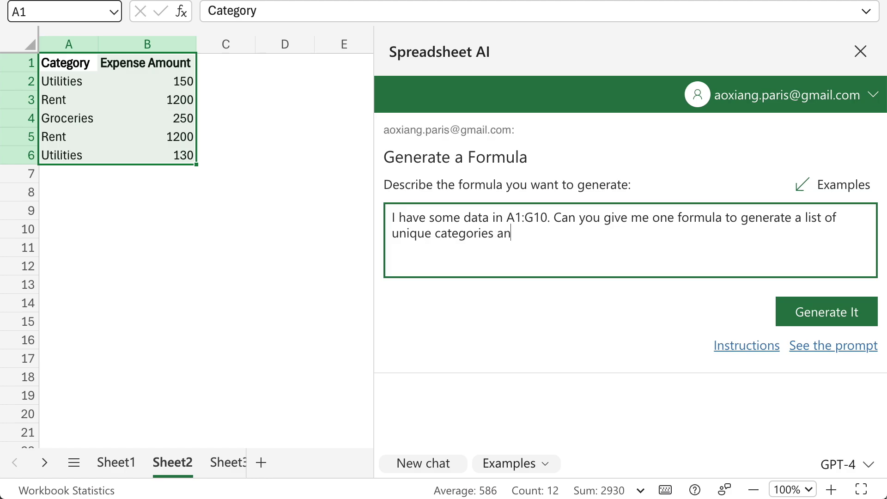
text(d sum the expenses for each category?)
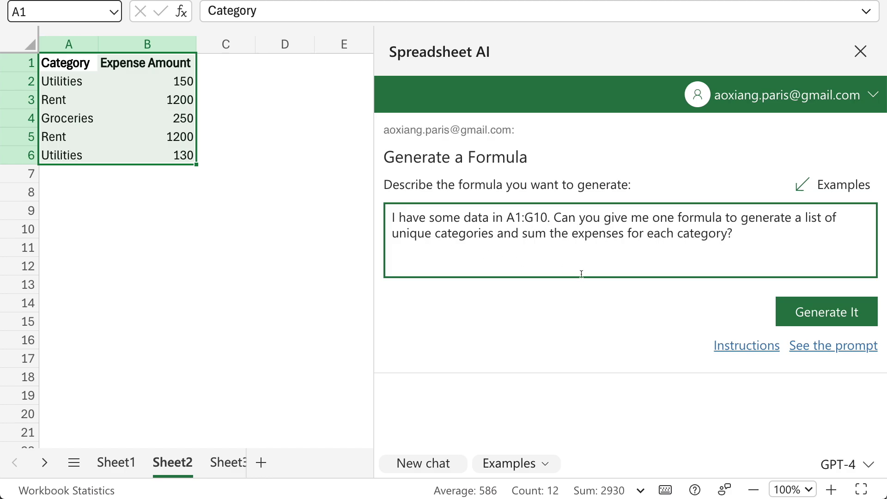
click(813, 316)
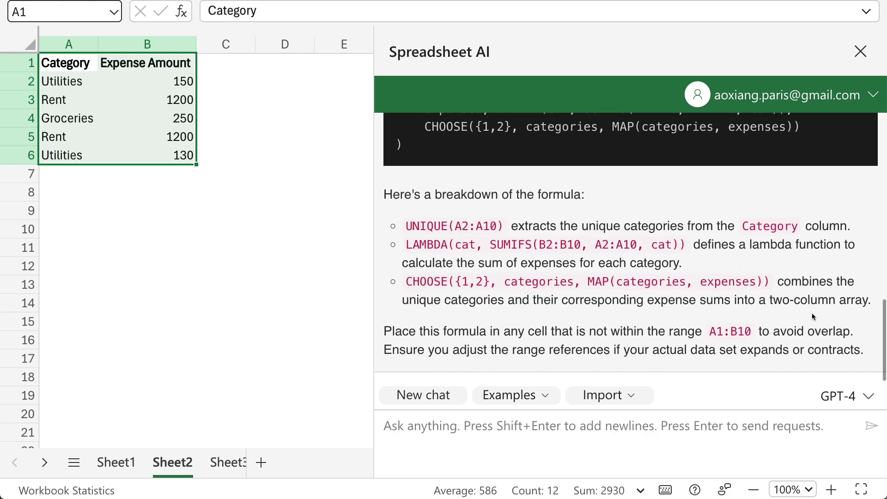
Step: Copy the generated LET formula with UNIQUE(A2:A10) into cell C10 of Sheet2
scroll(813, 316, up, 3)
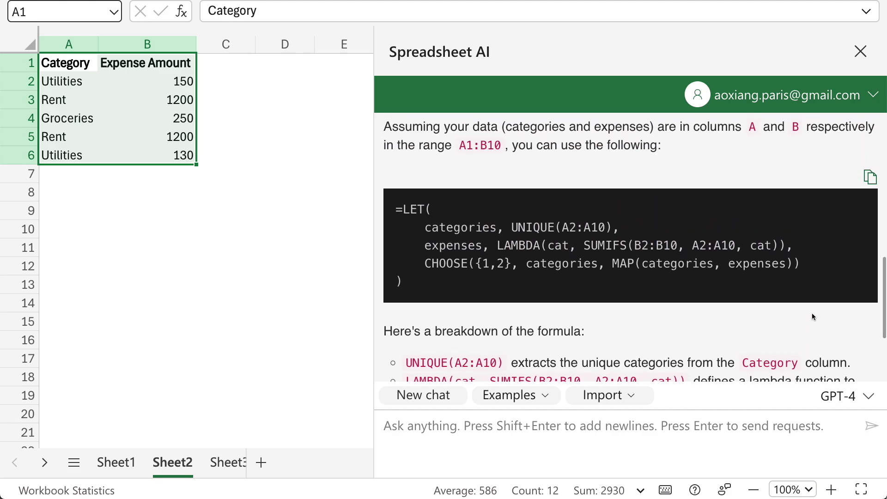
drag(561, 227, 606, 228)
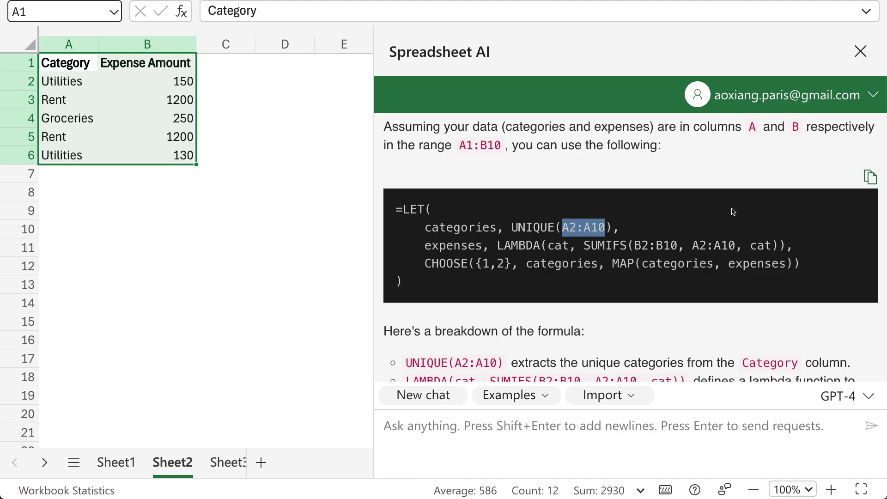
click(870, 178)
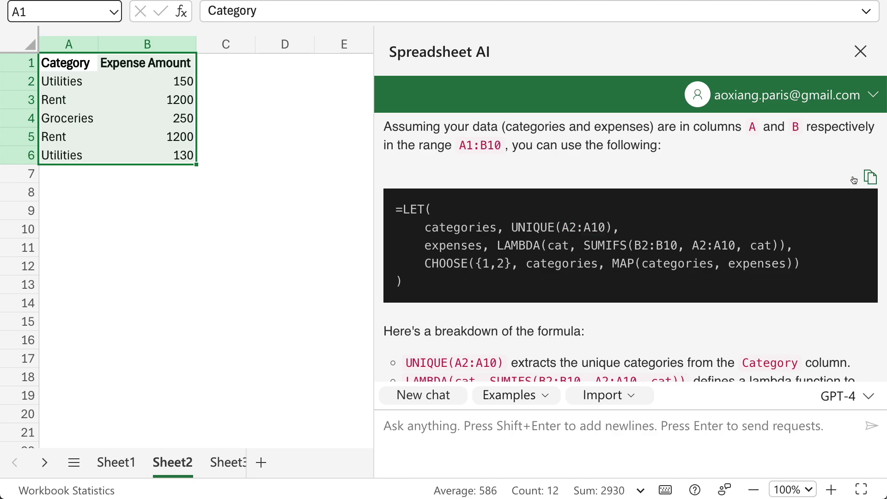
double_click(215, 225)
key(ctrl+v)
key(Return)
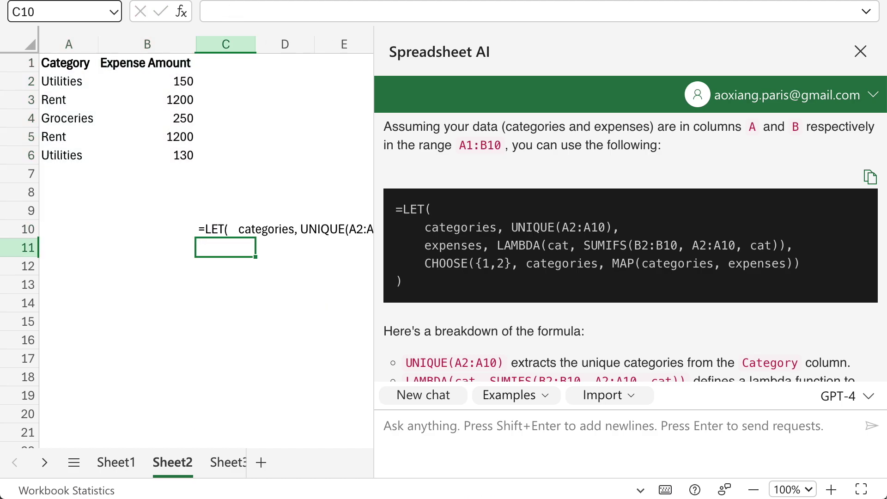
Step: Select the zero row C13:D13 and ask the assistant whether the empty category can be removed from the result
drag(227, 285, 285, 285)
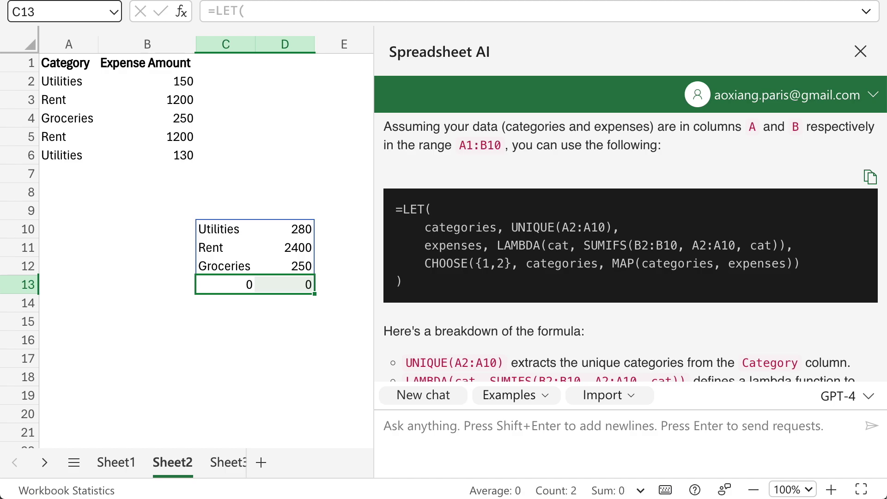
click(434, 438)
text(Is it possible to remove the empty )
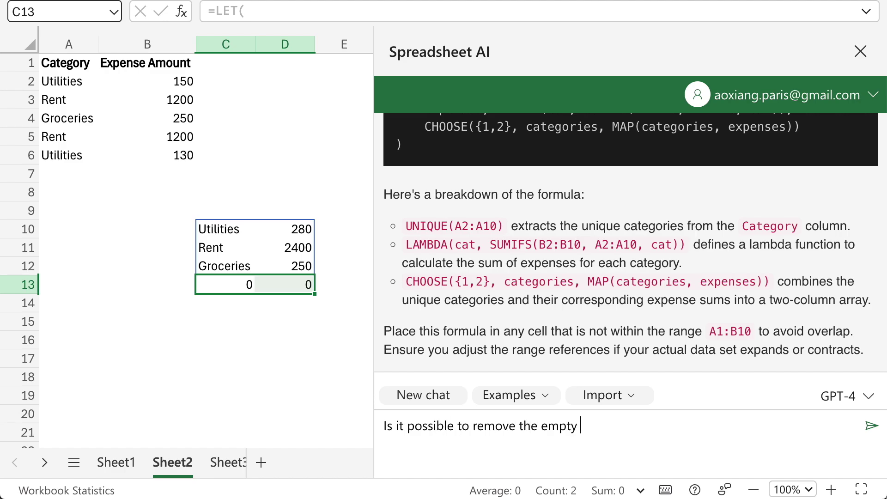
text(category from the result?)
key(Return)
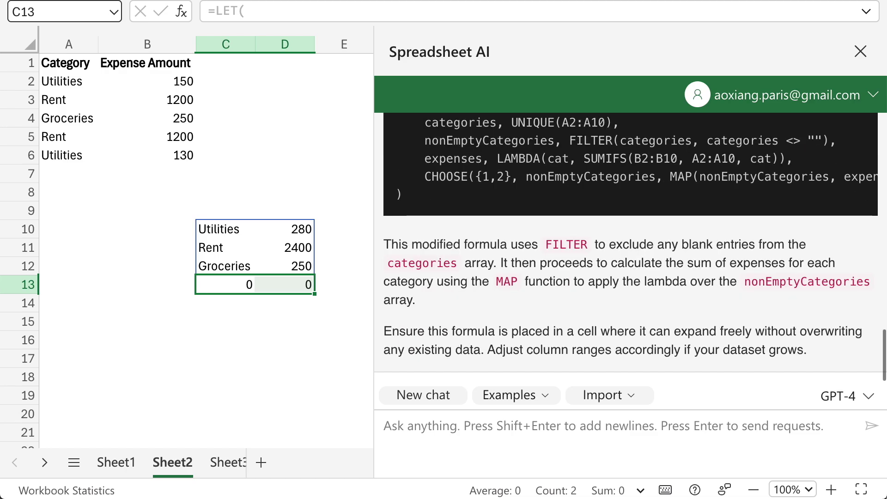
Step: Replace the formula in C10 with the modified nonEmptyCategories version and select the resulting rows C10:D12
scroll(628, 249, up, 2)
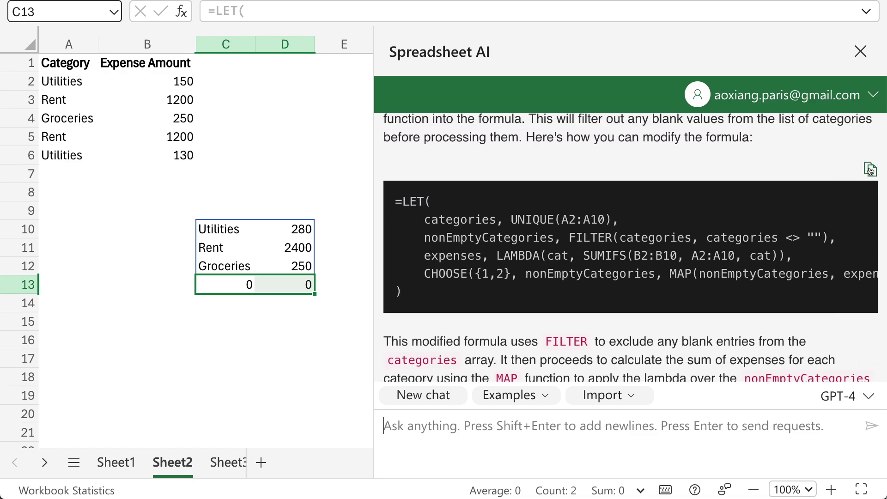
click(230, 227)
double_click(230, 228)
key(ctrl+a)
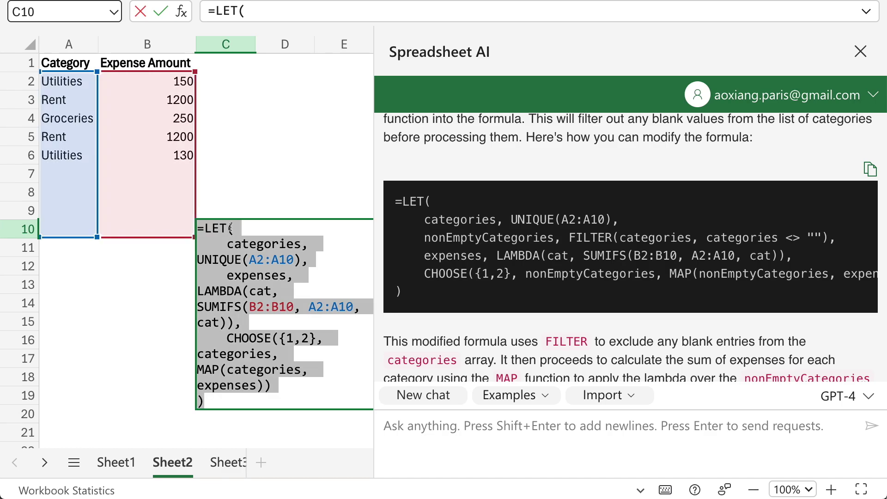
key(ctrl+v)
key(Return)
drag(230, 229, 285, 265)
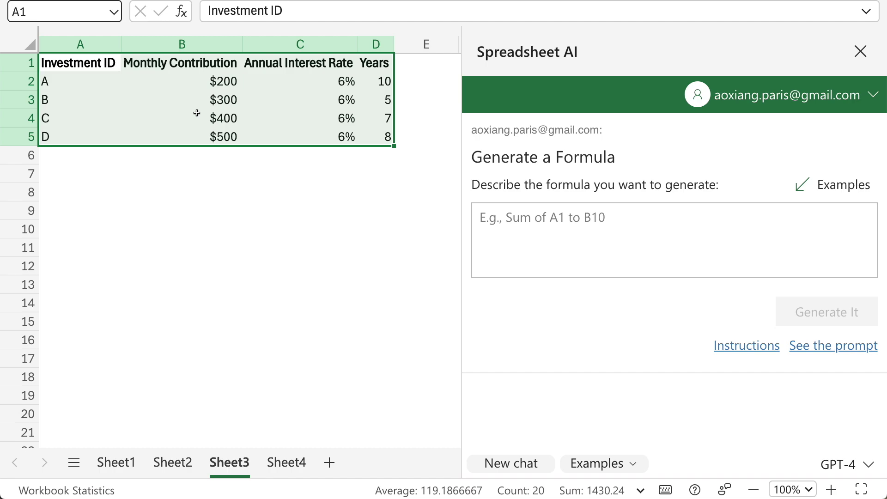
Step: Generate the formula that calculates the future value of each investment from the data in A1:D5, and review the suggested formulas
click(531, 223)
text(Fr)
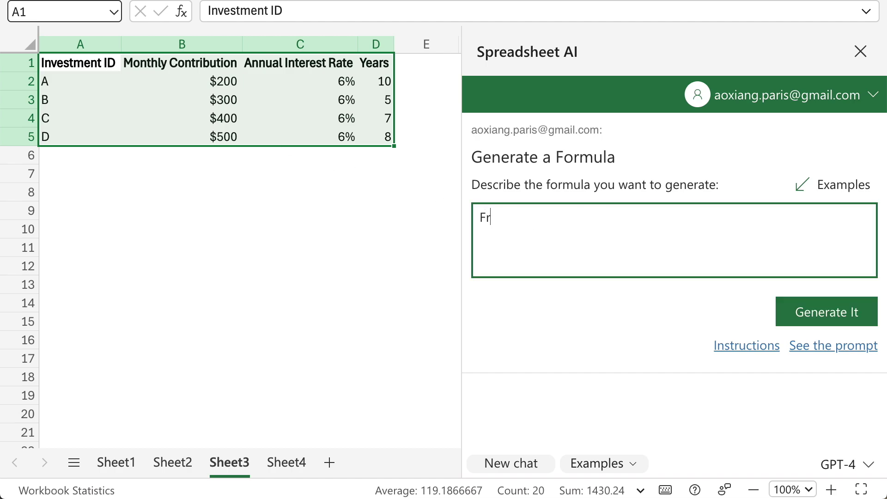
text(om the data in A1:D5, c)
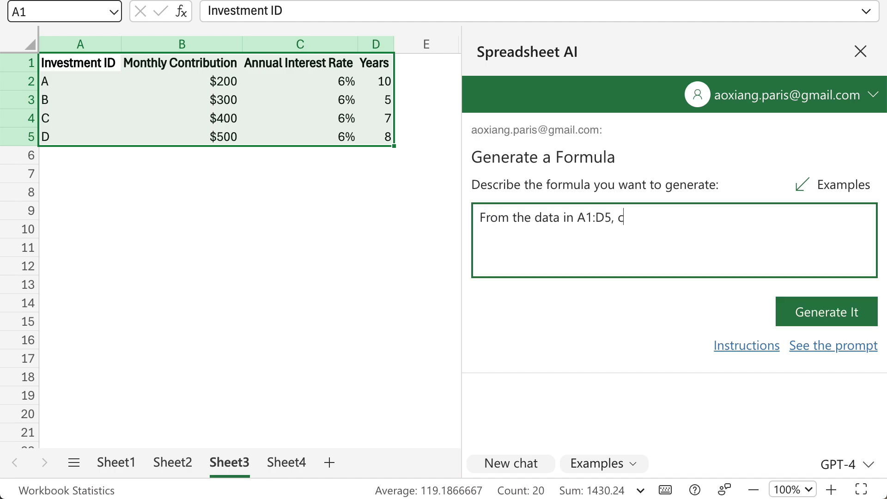
text(an you give me the formula to c)
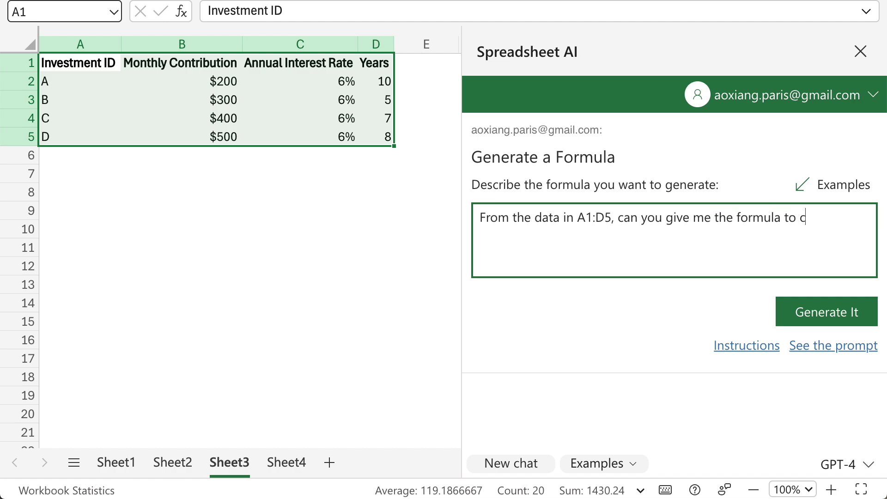
text(alculate the future value of ea)
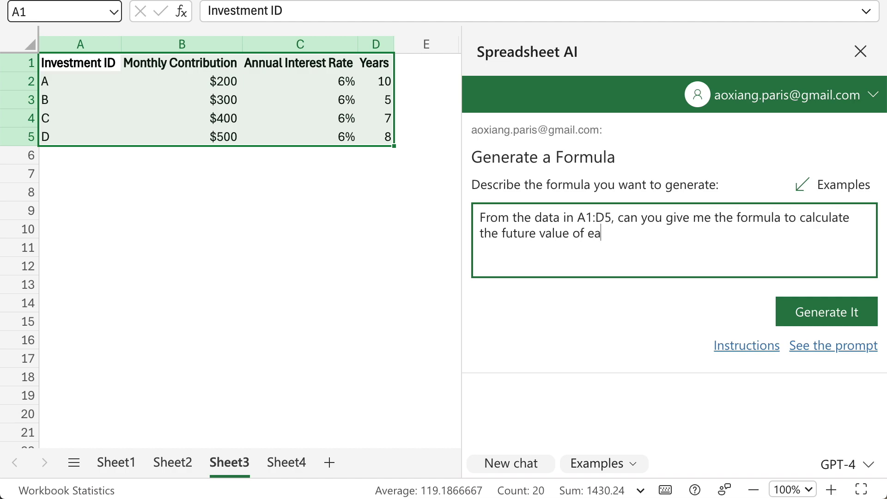
text(ch investment?)
click(801, 314)
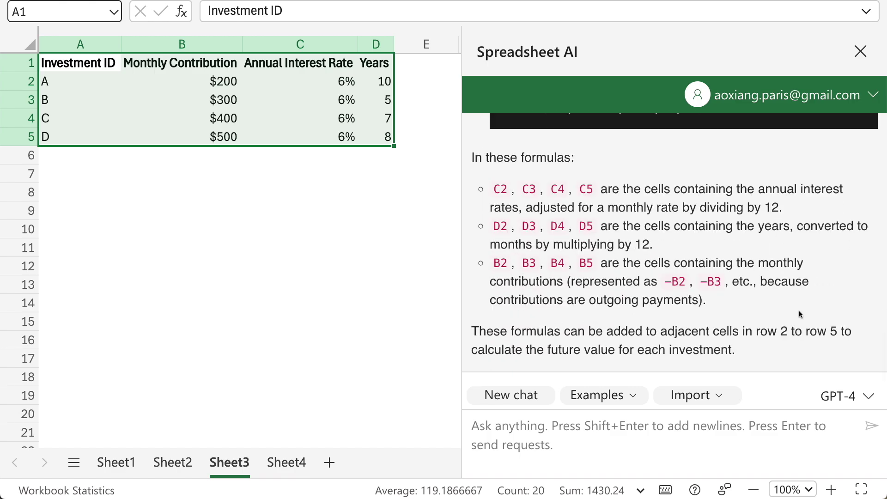
scroll(800, 314, up, 10)
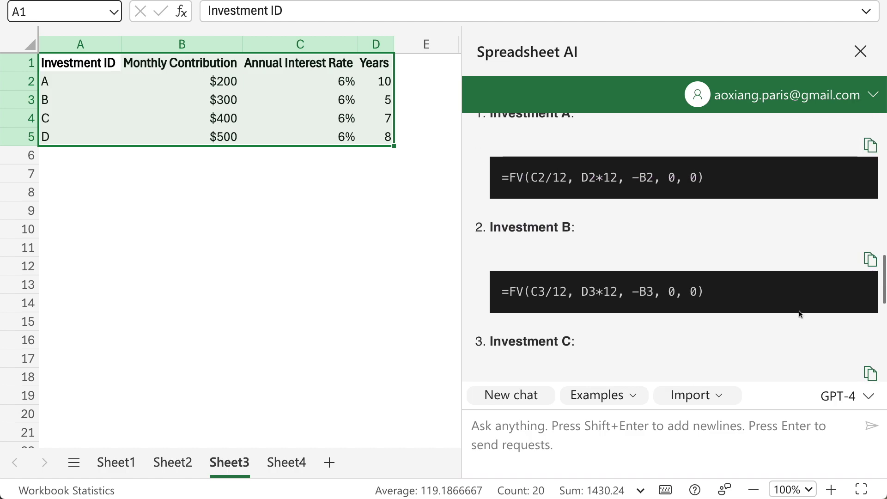
scroll(800, 314, down, 5)
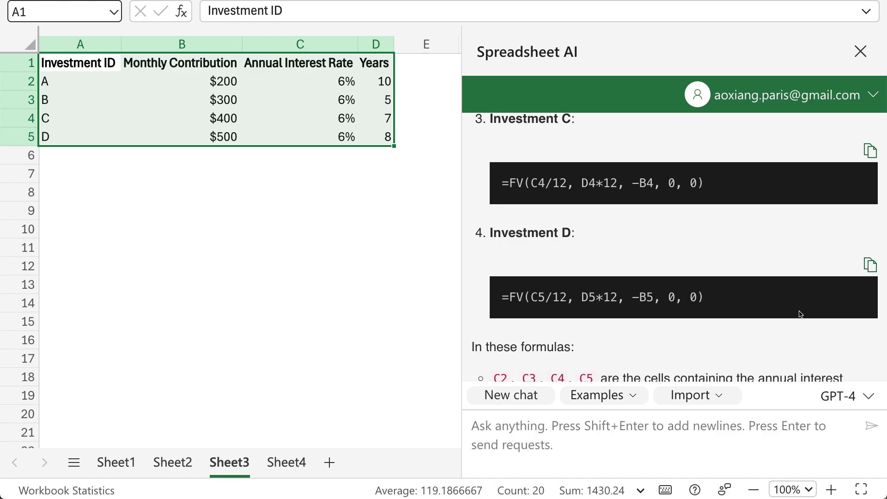
Step: Ask the assistant to provide one array formula for the future value calculation
click(683, 427)
click(682, 427)
text(Can you provide one array formula for this?)
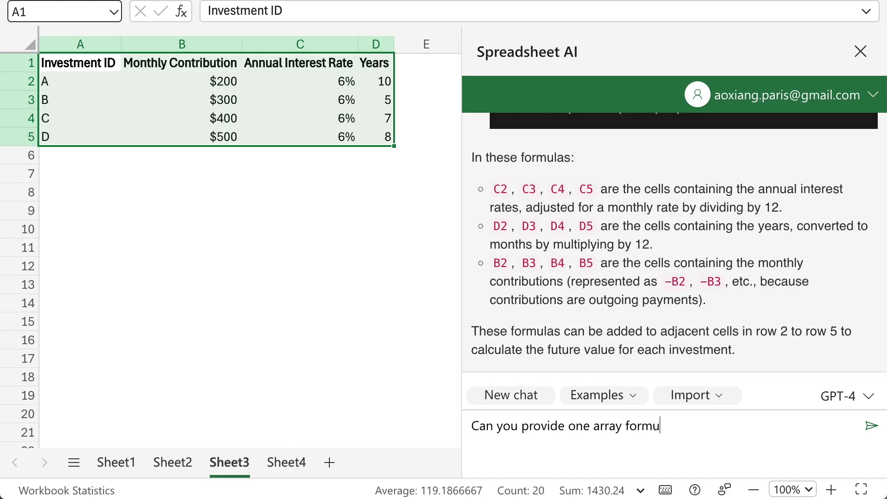
key(Return)
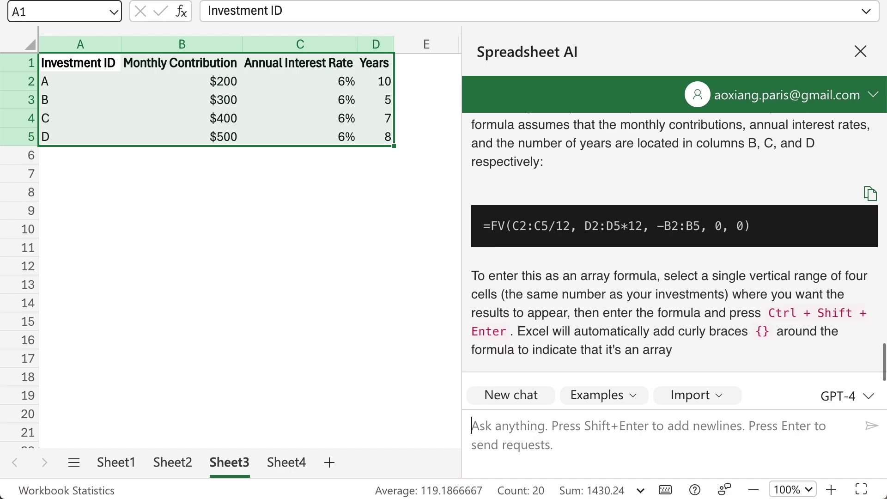
Step: Copy the generated array formula =FV(C2:C5/12, D2:D5*12, -B2:B5, 0, 0) into cell E2 and select the results E2:E5
scroll(809, 329, up, 2)
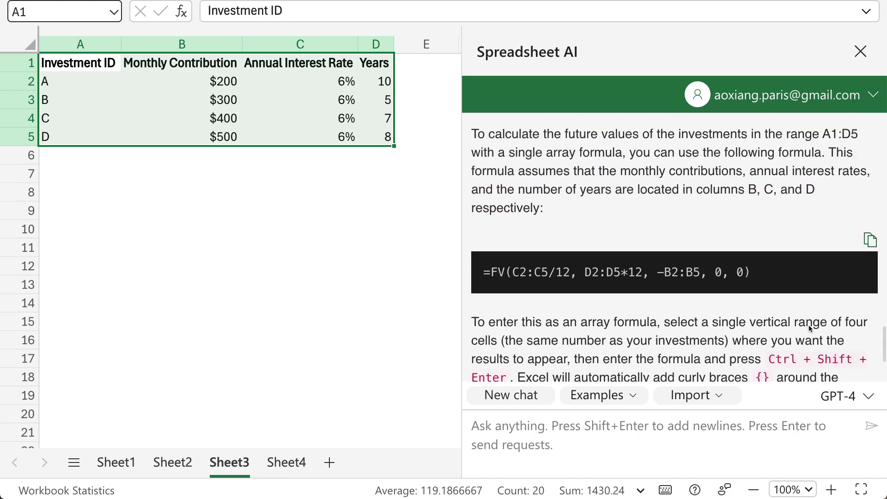
click(867, 246)
double_click(409, 83)
key(ctrl+v)
key(Return)
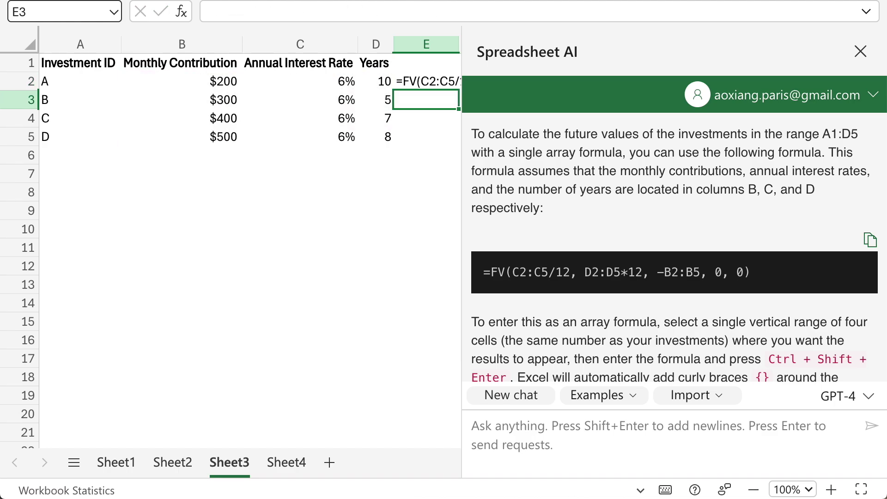
drag(409, 84, 420, 137)
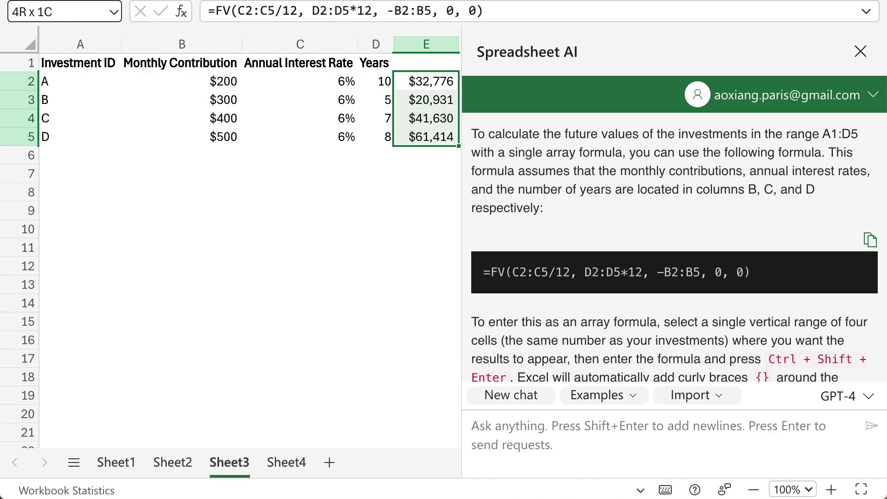